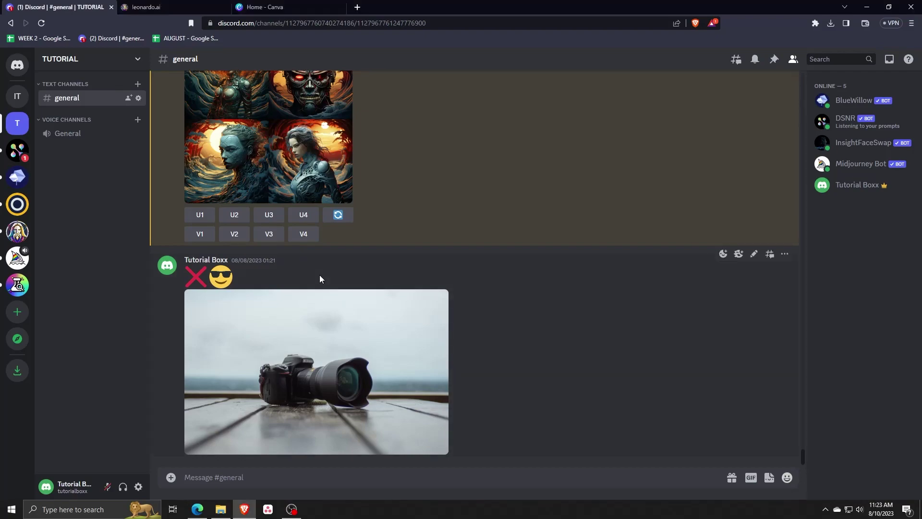
- Open a new browser tab and enter 'voicemod' in the address bar
key("ctrl+t")
type("voicemod")
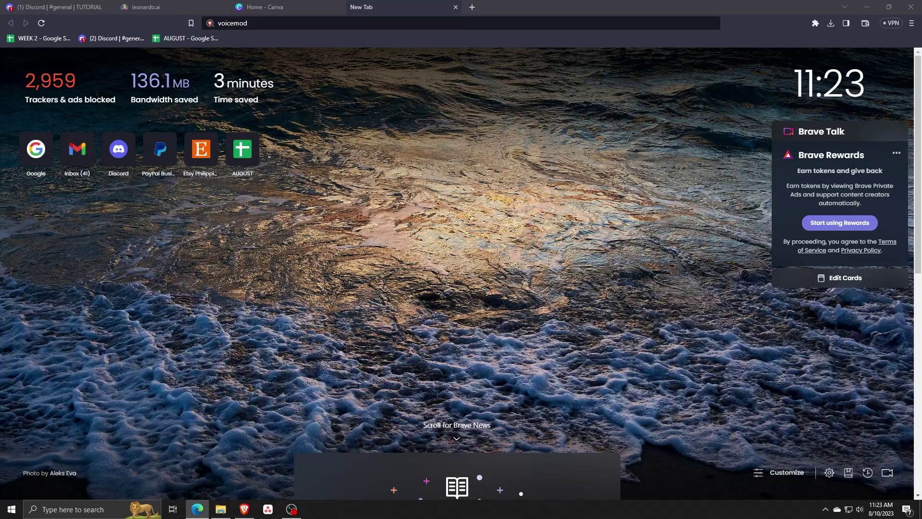
- Load voicemod.net, start the free download and authorise VoicemodApp with the Discord account
key("Return")
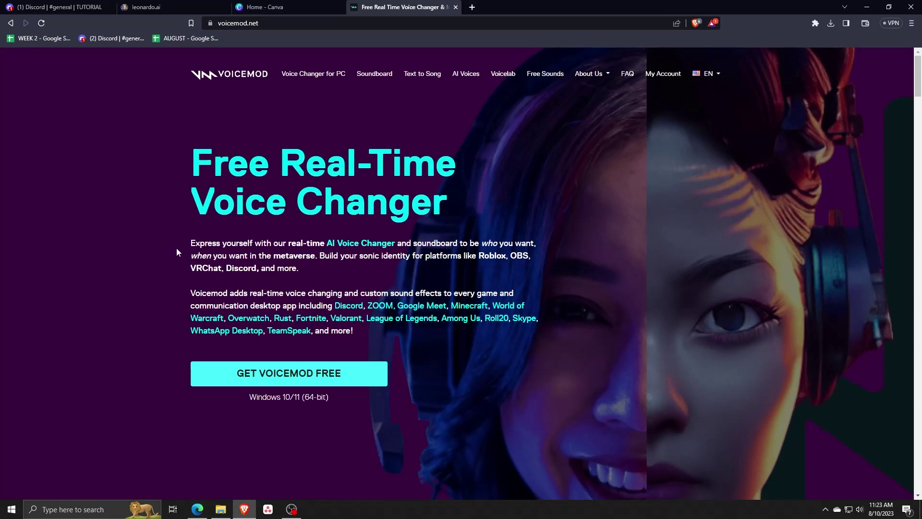
left_click(245, 379)
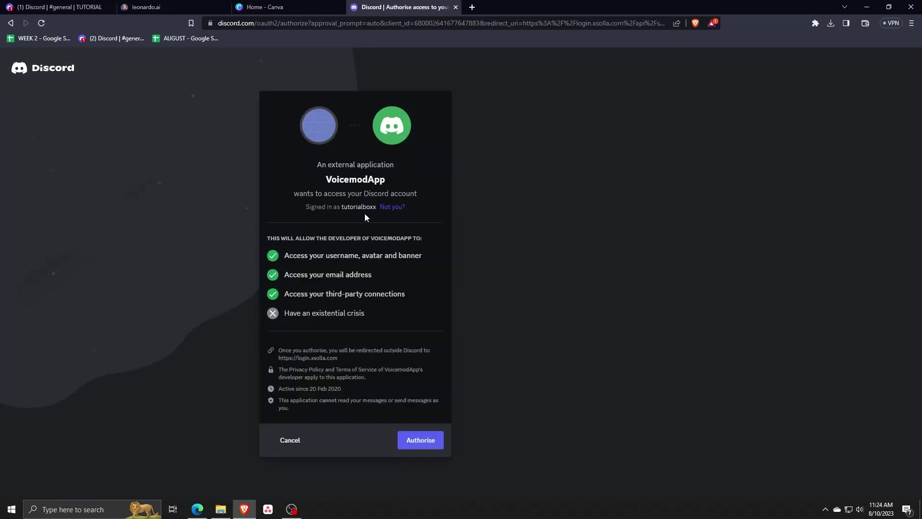
left_click(428, 442)
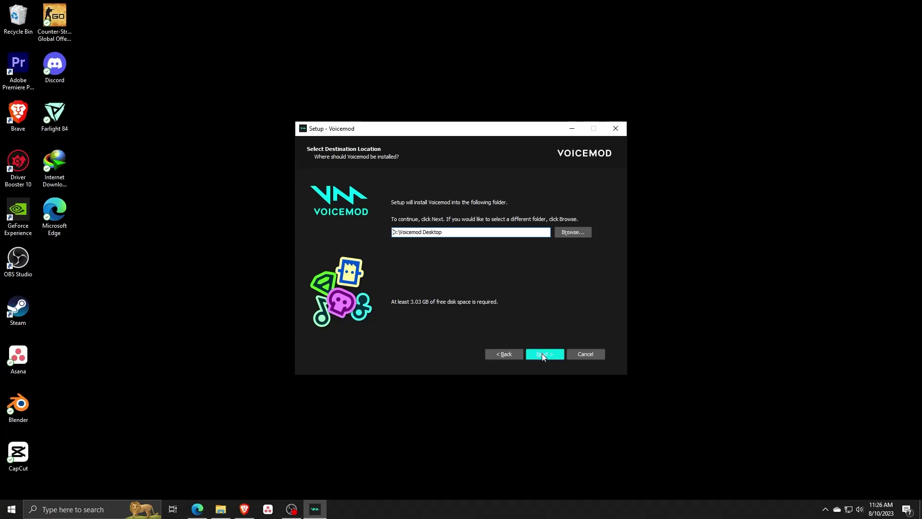
- Install Voicemod to D:\Voicemod Desktop with both desktop and Quick Launch shortcuts
left_click(546, 355)
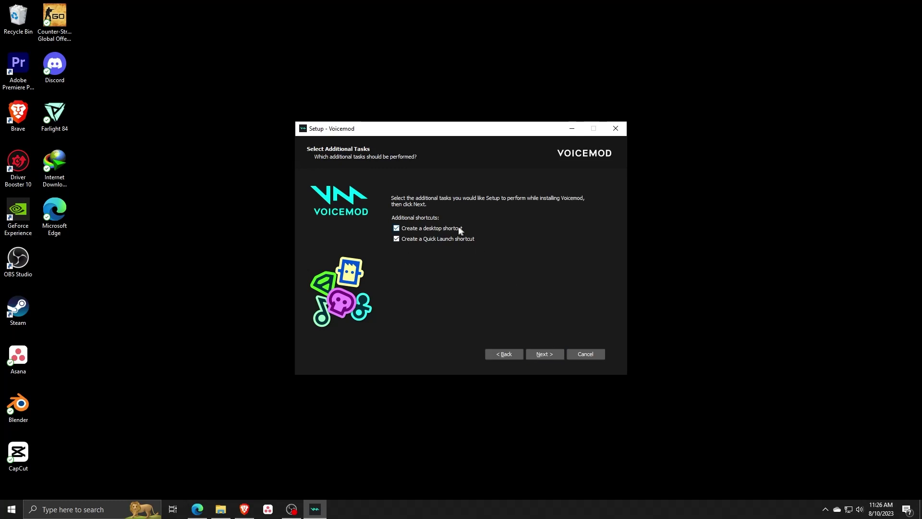
left_click(546, 354)
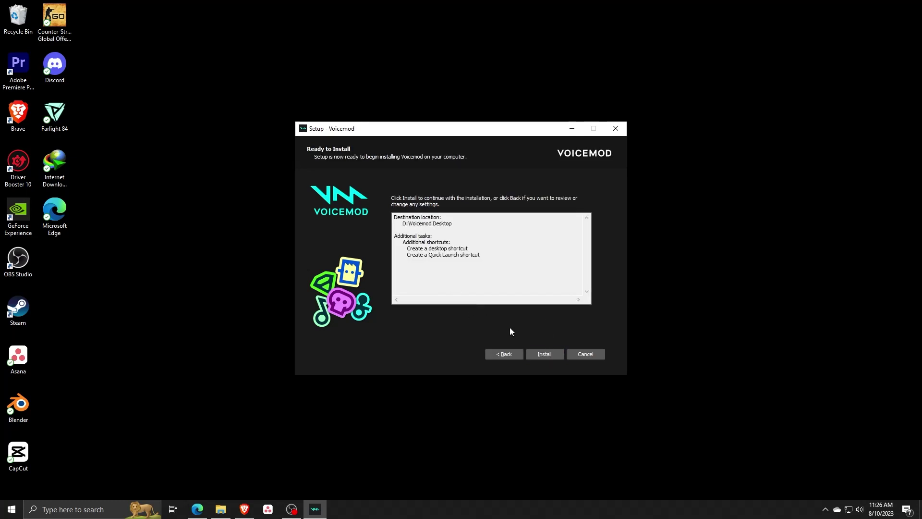
left_click(549, 353)
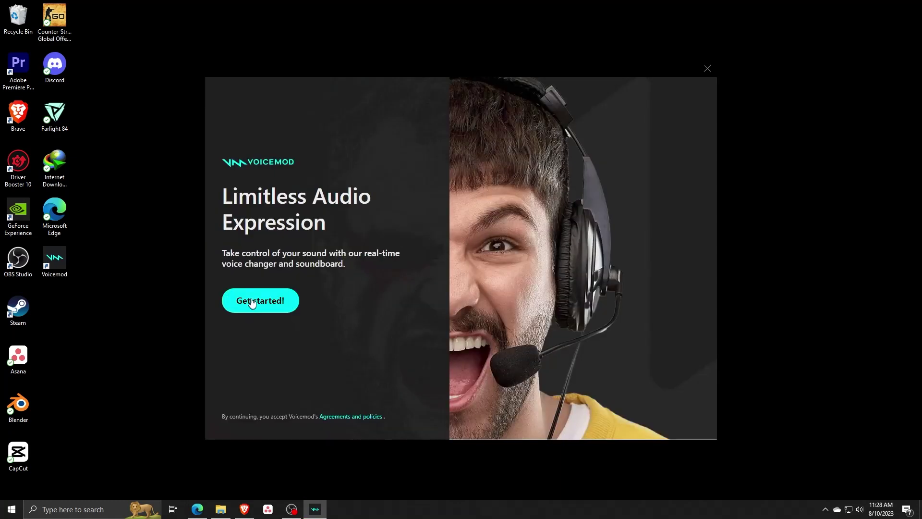
- Begin Voicemod onboarding and continue past the usage and headphones screens
triple_click(250, 251)
left_click(381, 310)
left_click(272, 310)
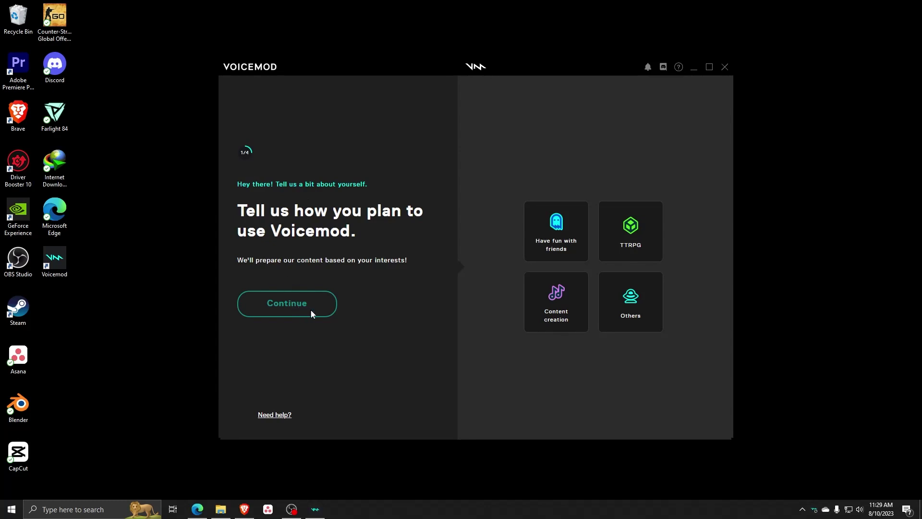
left_click(565, 254)
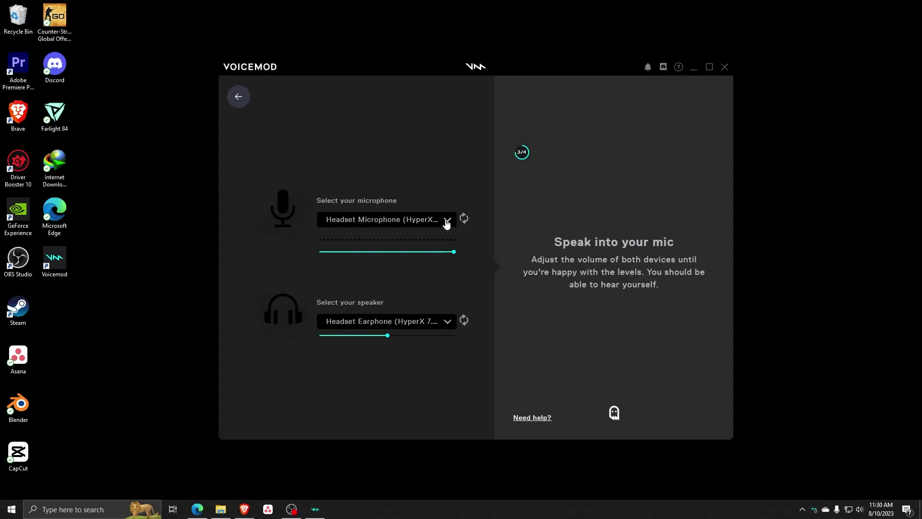
- Keep the HyperX headset microphone and earphones as audio devices and finish setup
left_click(446, 221)
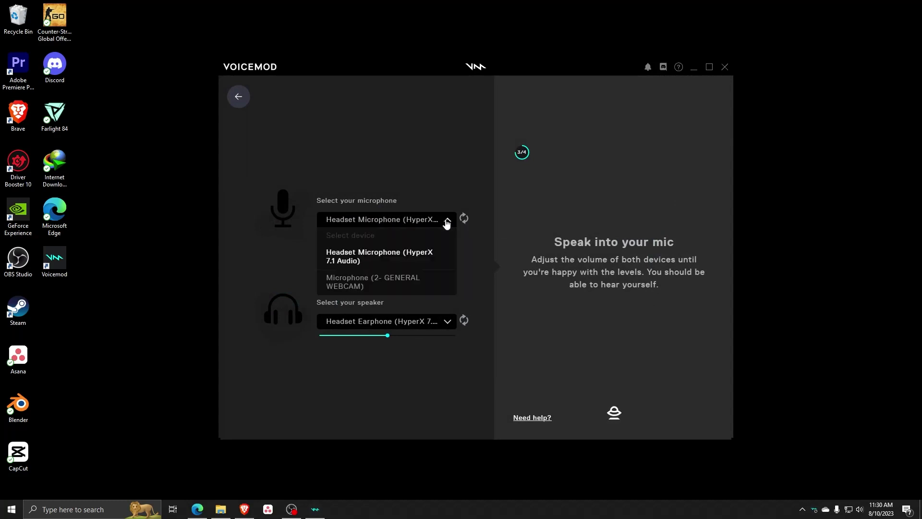
left_click(378, 261)
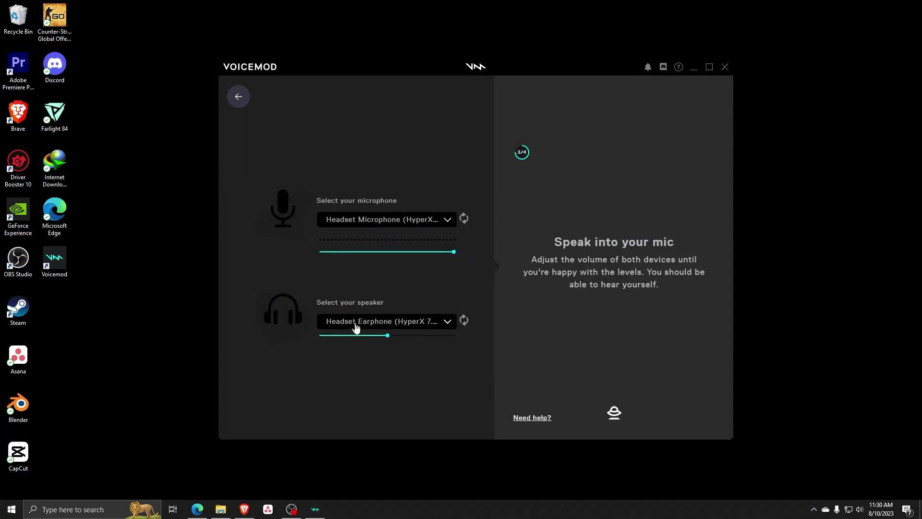
left_click(425, 324)
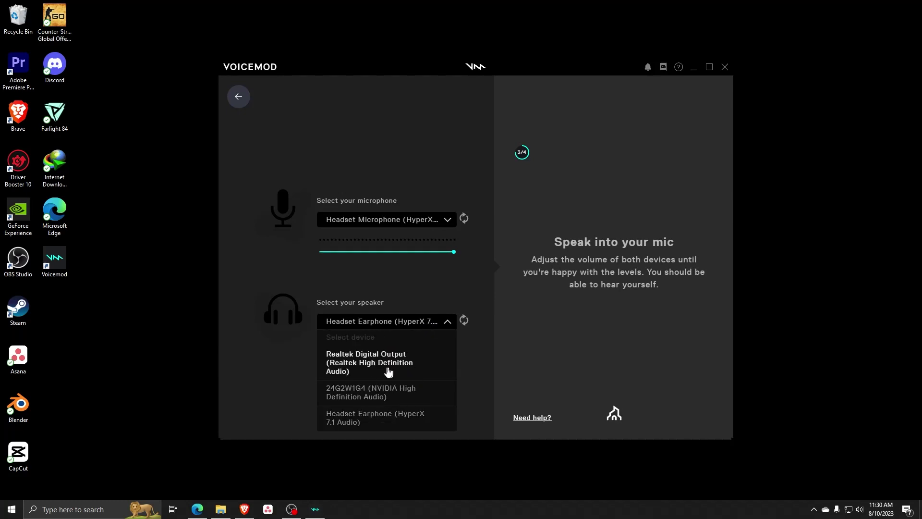
left_click(385, 418)
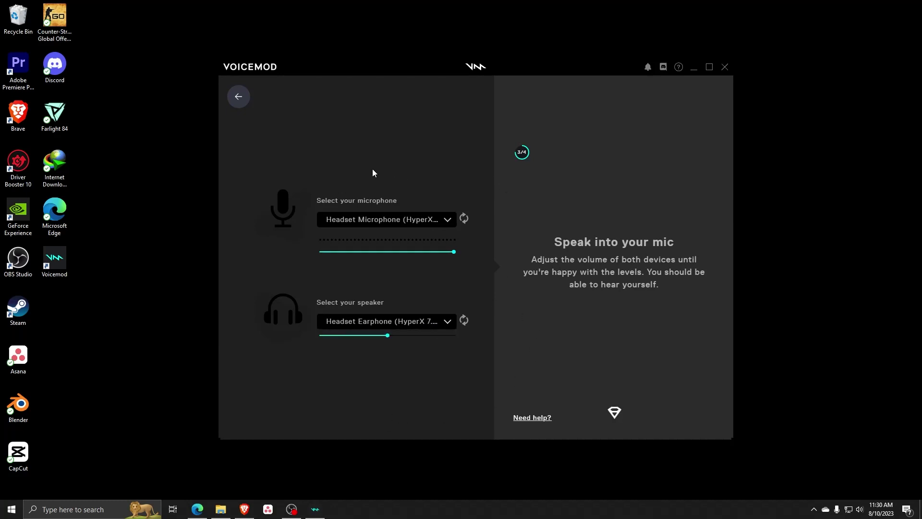
left_click(605, 325)
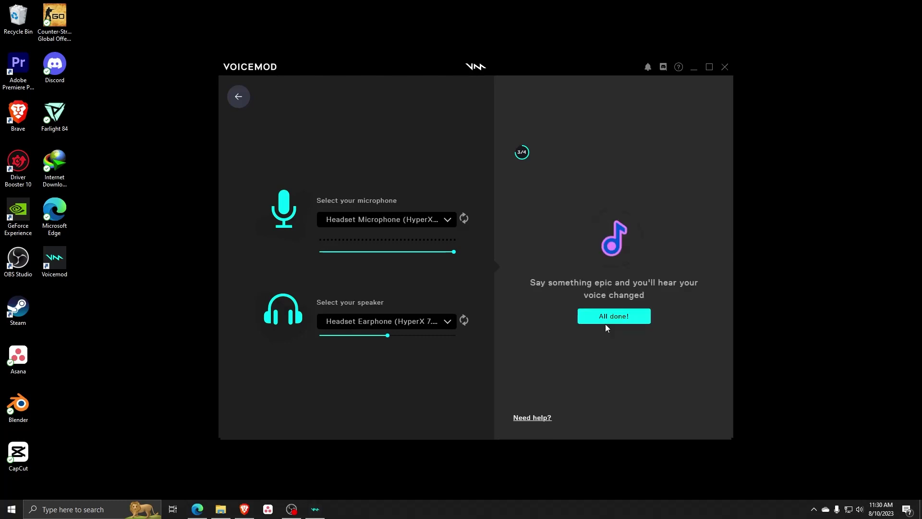
left_click(608, 320)
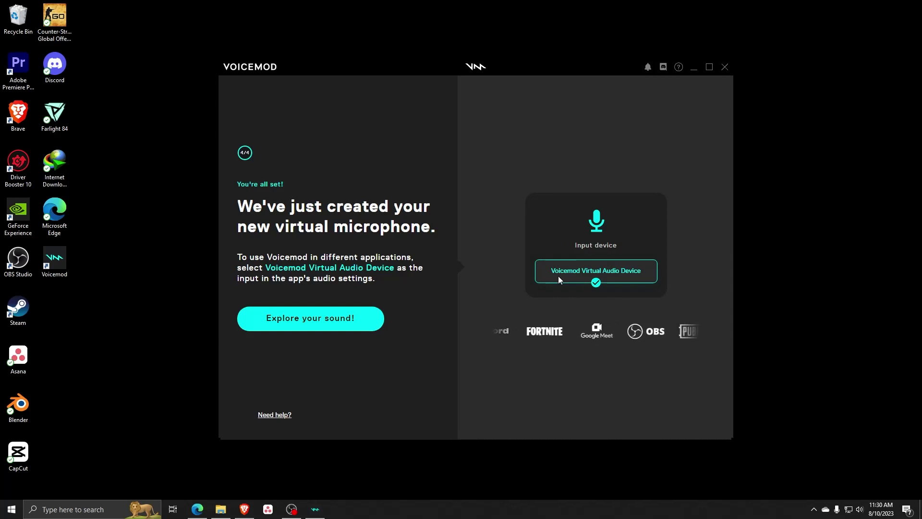
left_click(332, 322)
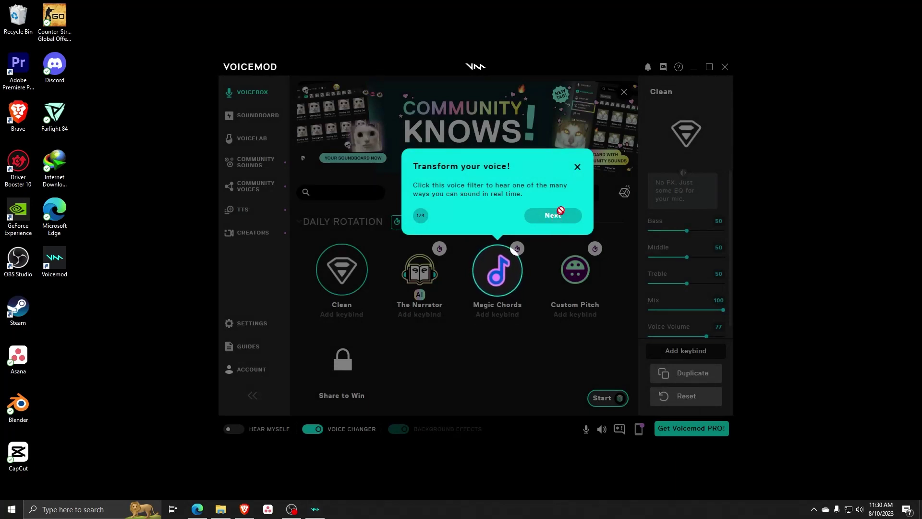
- Dismiss the tutorial and sale popups, then browse Prankster before returning to My Soundboard
left_click(577, 167)
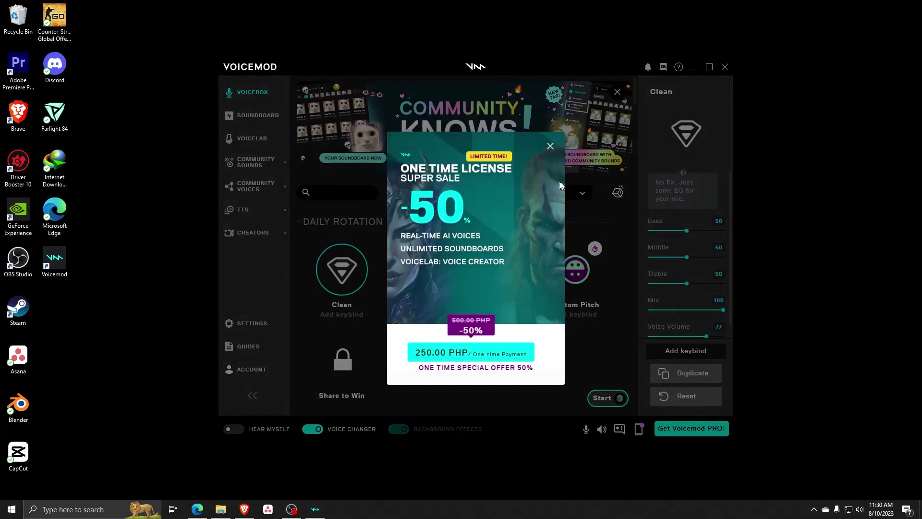
left_click(550, 146)
left_click(258, 115)
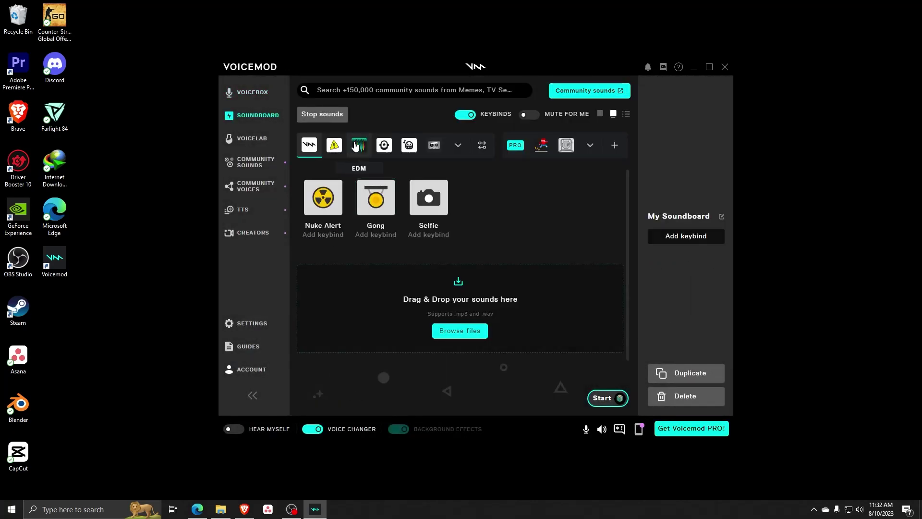
left_click(334, 145)
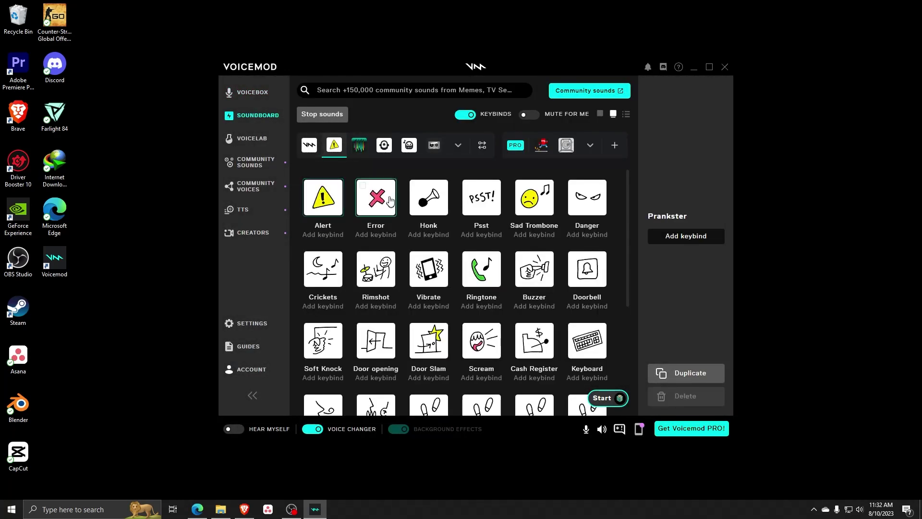
left_click(310, 145)
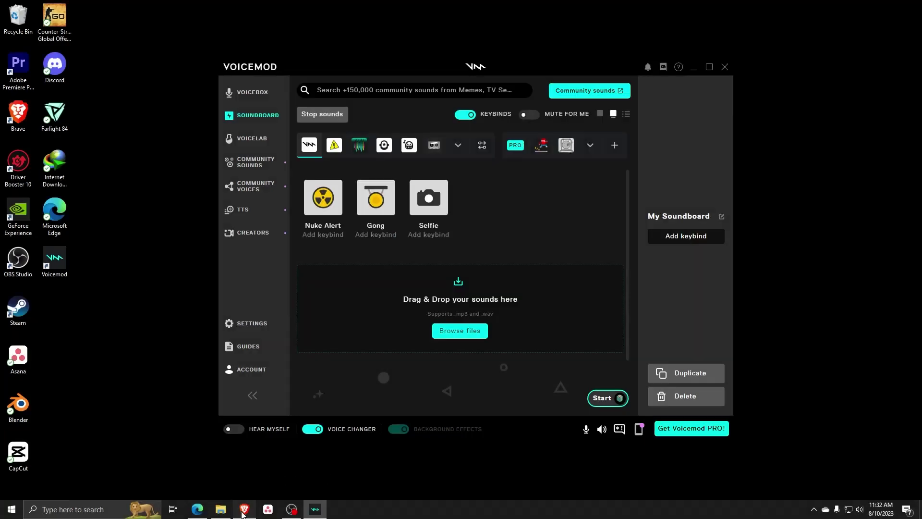
- Return to the Discord tab and open User Settings > Voice & Video
left_click(242, 508)
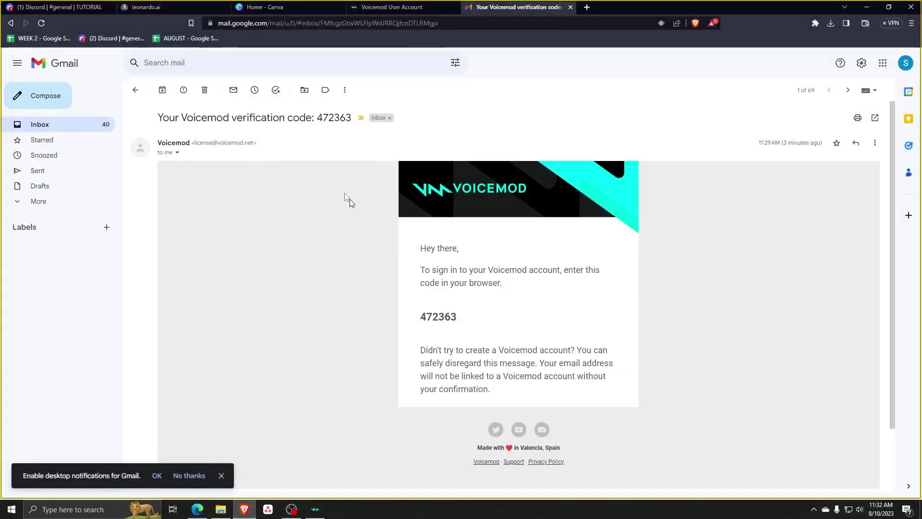
left_click(52, 6)
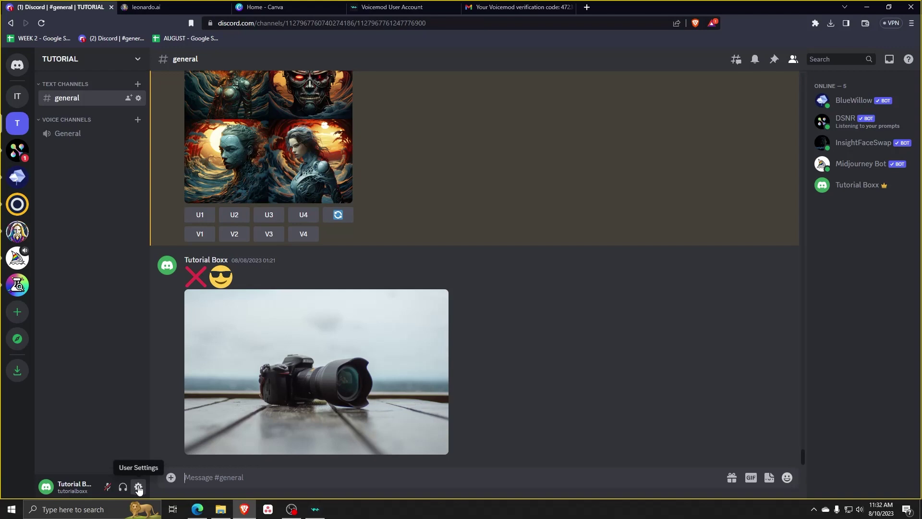
left_click(138, 488)
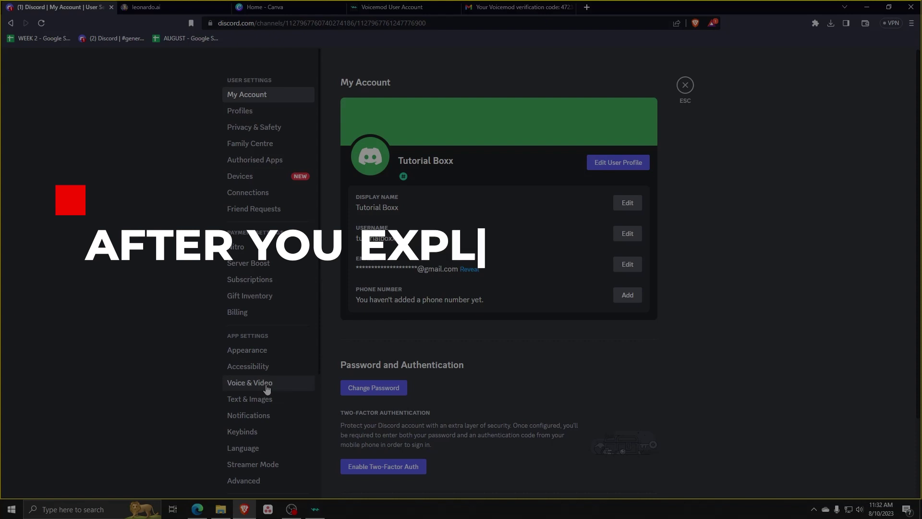
left_click(270, 387)
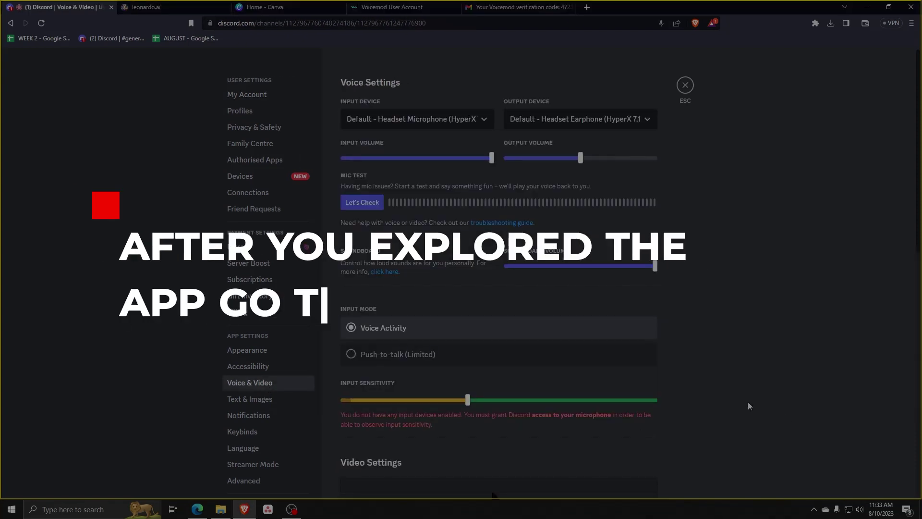
- Review the input and output device lists, keeping the Default HyperX headset for both
left_click(373, 121)
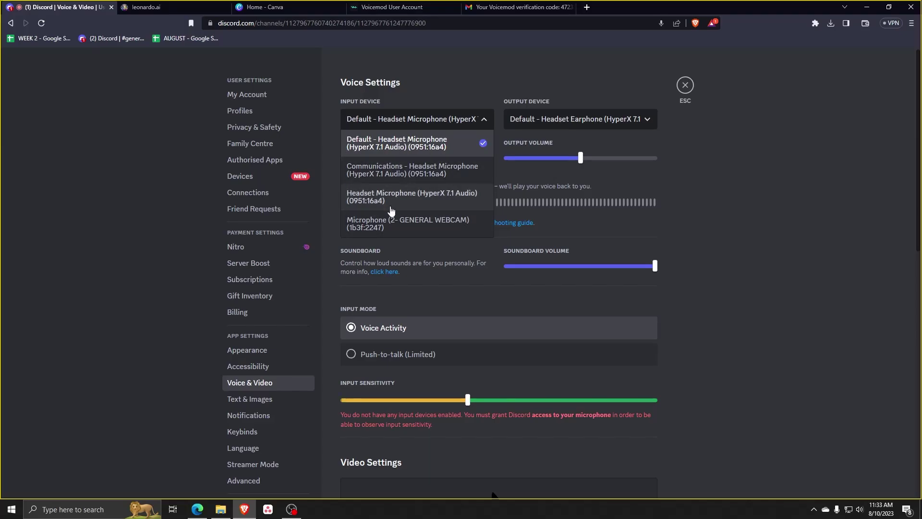
left_click(744, 261)
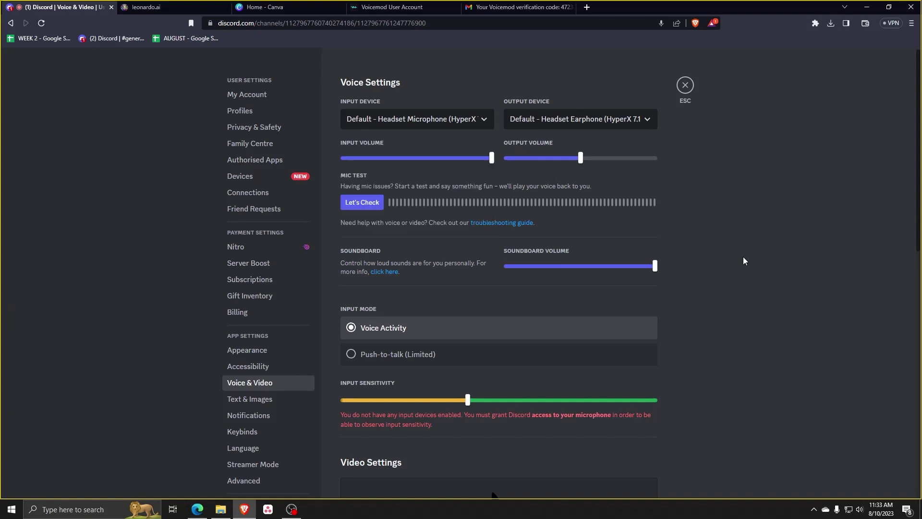
left_click(567, 119)
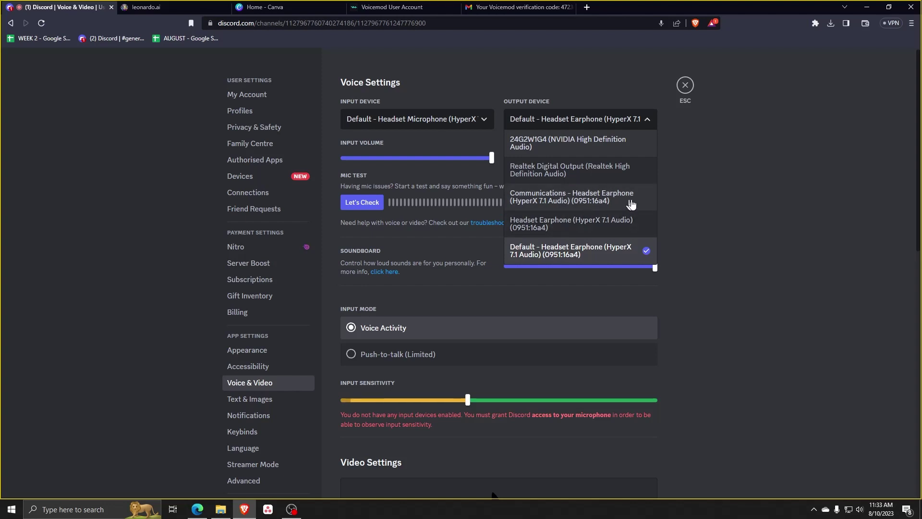
left_click(711, 211)
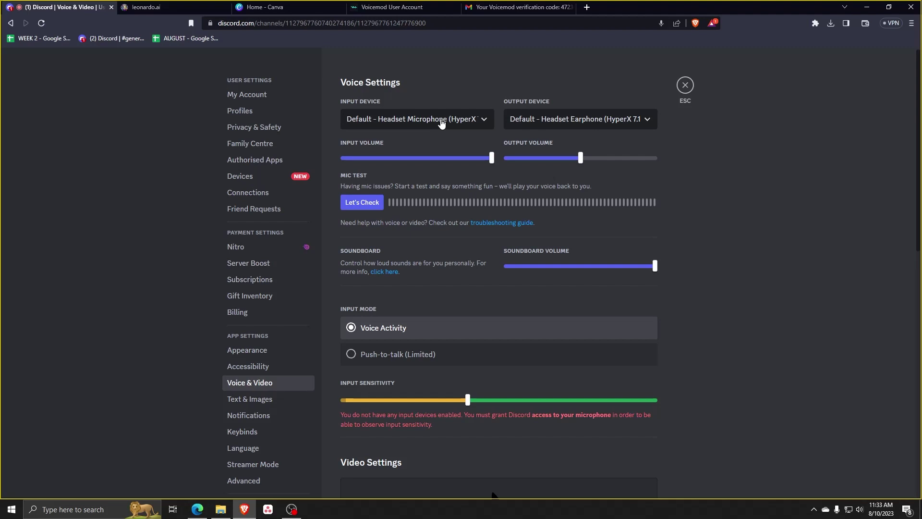
- Scroll through the Video Settings and Advanced voice processing sections
scroll(403, 201, "down", 9)
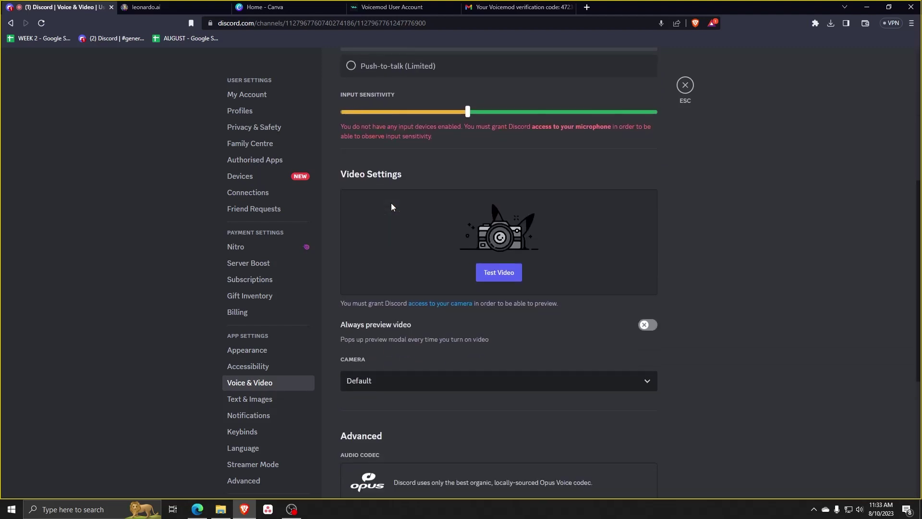
scroll(393, 212, "down", 3)
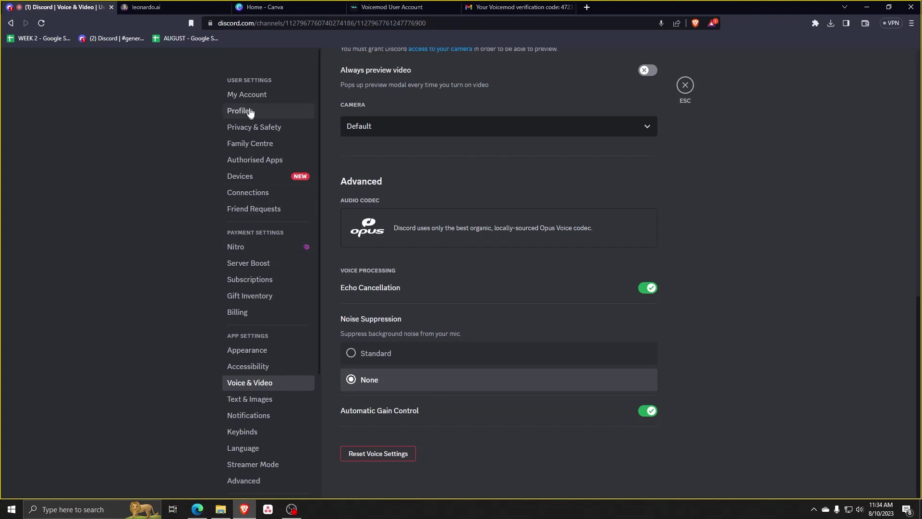
- Exit settings, join the TUTORIAL server's General voice channel and dismiss the soundboard popup
left_click(688, 87)
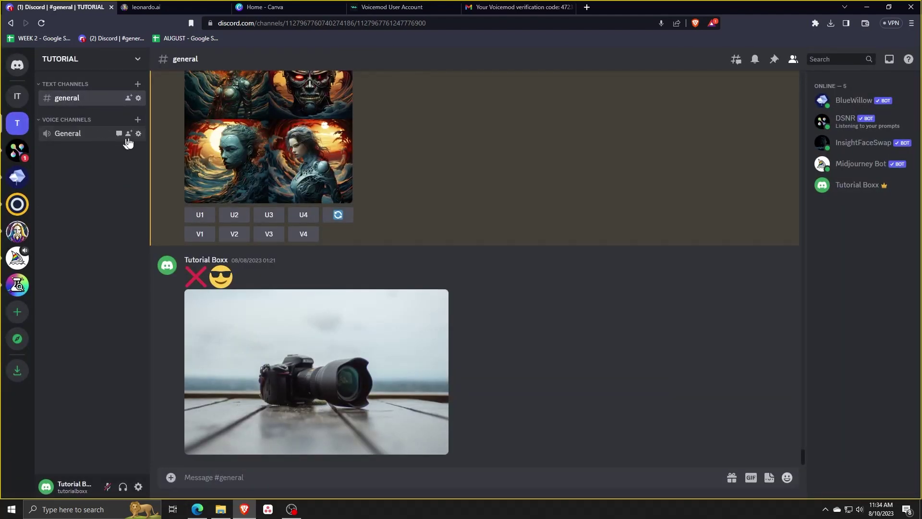
left_click(126, 140)
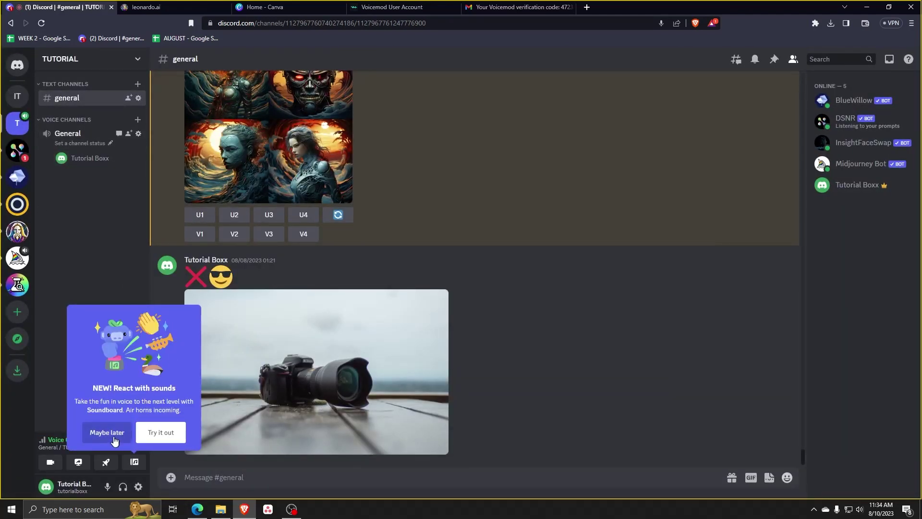
left_click(161, 432)
left_click(109, 361)
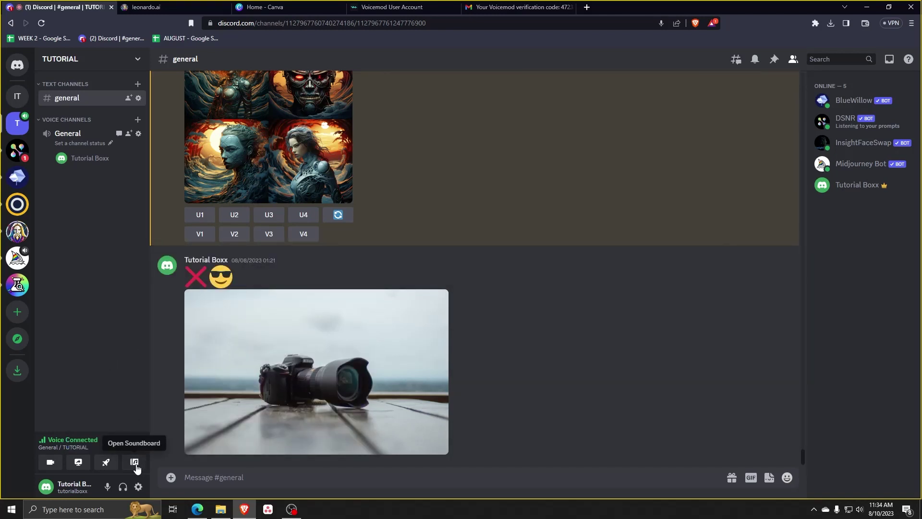
- Open the soundboard and play the quack and cricket sounds
left_click(135, 463)
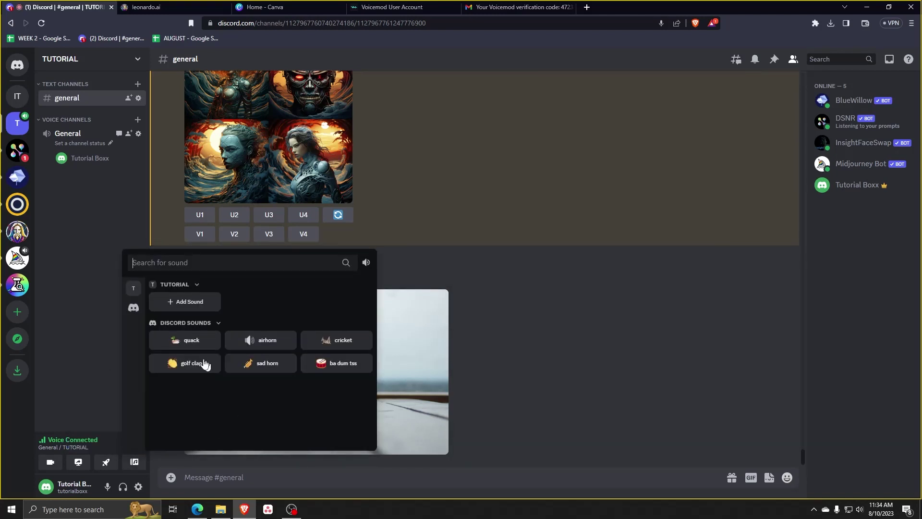
left_click(185, 340)
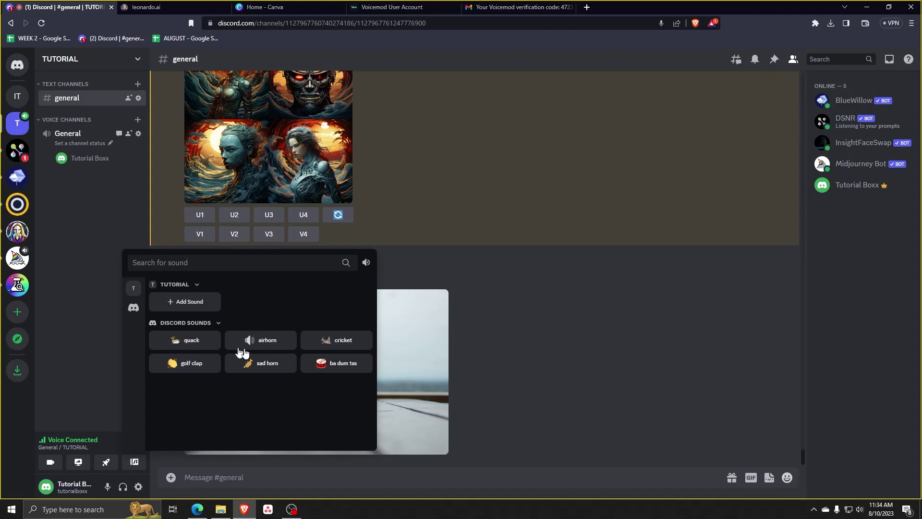
left_click(350, 343)
left_click(564, 388)
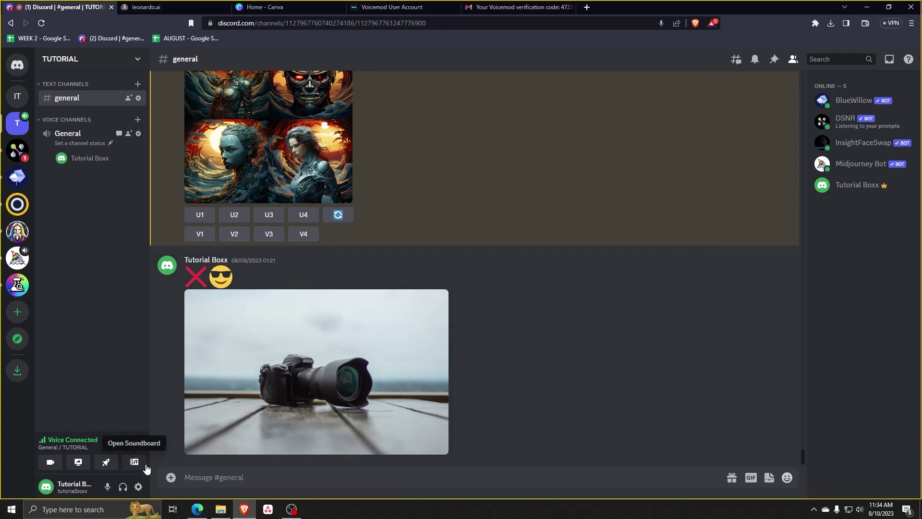
- Play quack, airhorn and cricket, then reopen the soundboard for airhorn and cricket again
left_click(135, 461)
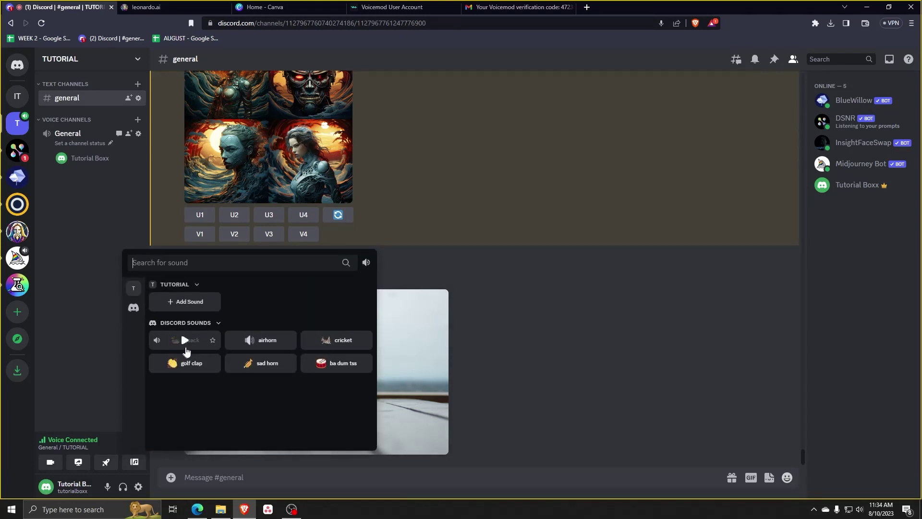
left_click(191, 345)
left_click(258, 340)
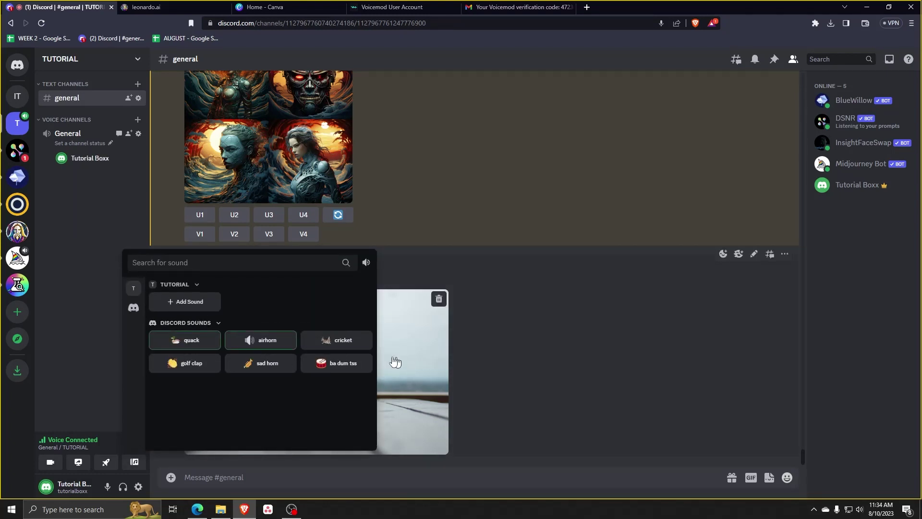
left_click(336, 340)
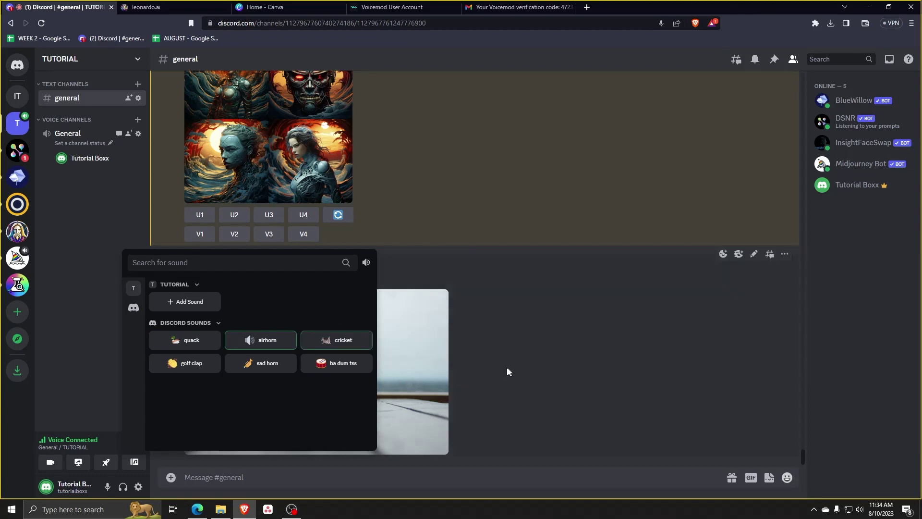
left_click(564, 390)
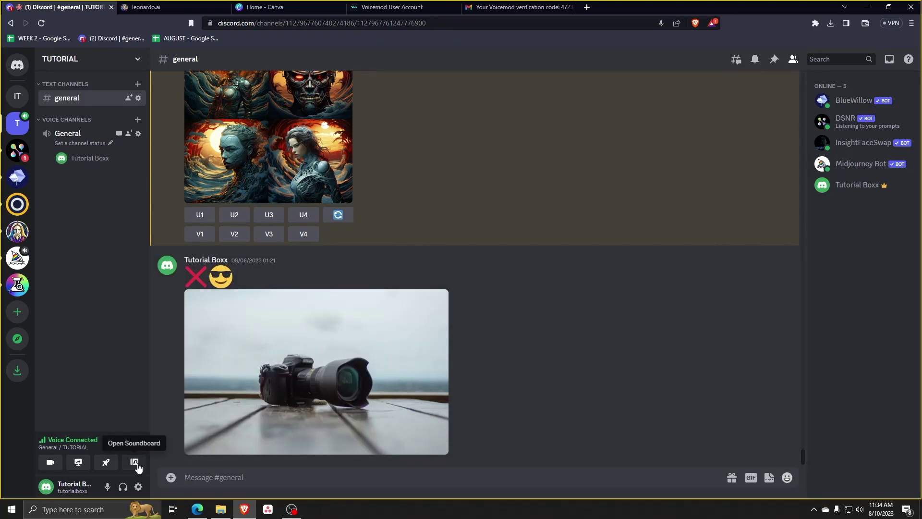
left_click(140, 466)
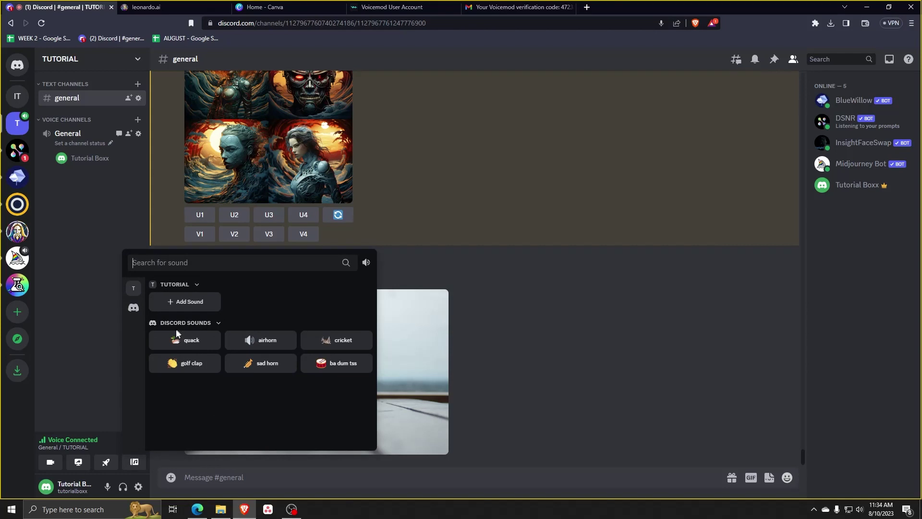
left_click(257, 342)
left_click(338, 342)
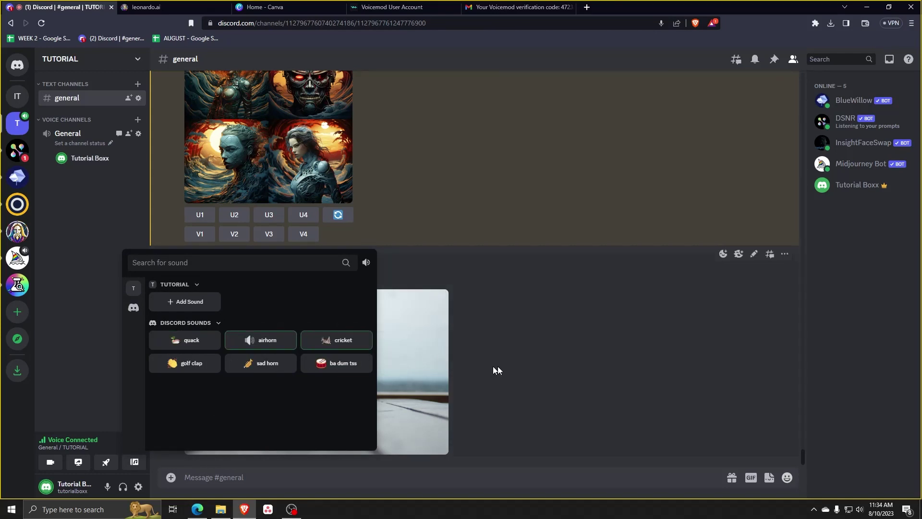
- Reopen the soundboard and play the quack, airhorn and cricket sounds
left_click(563, 386)
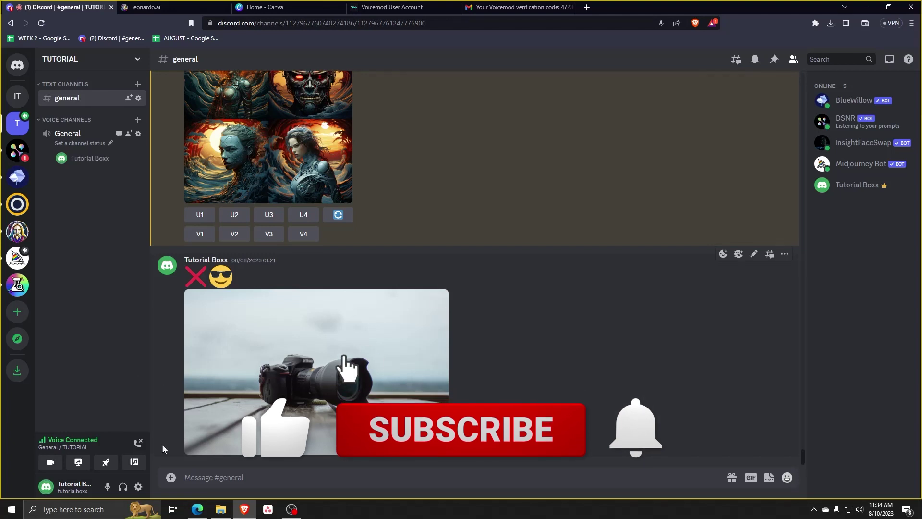
left_click(134, 462)
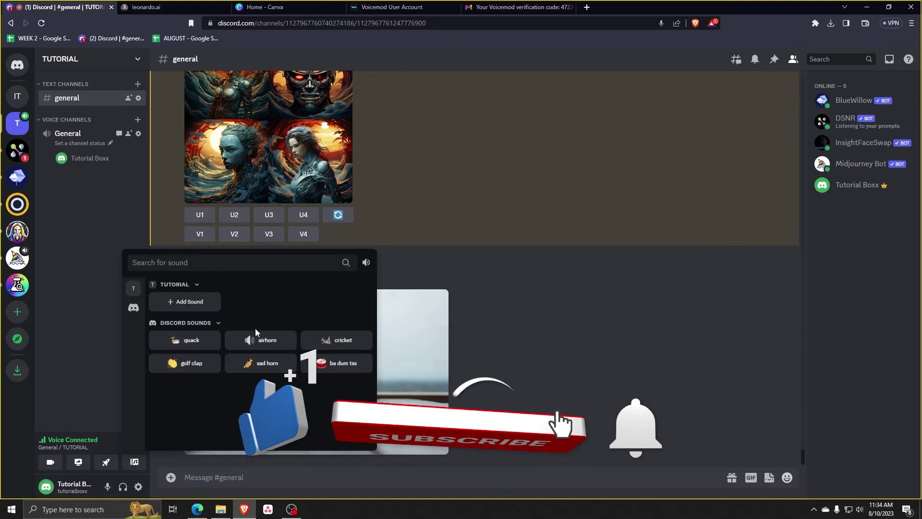
left_click(182, 339)
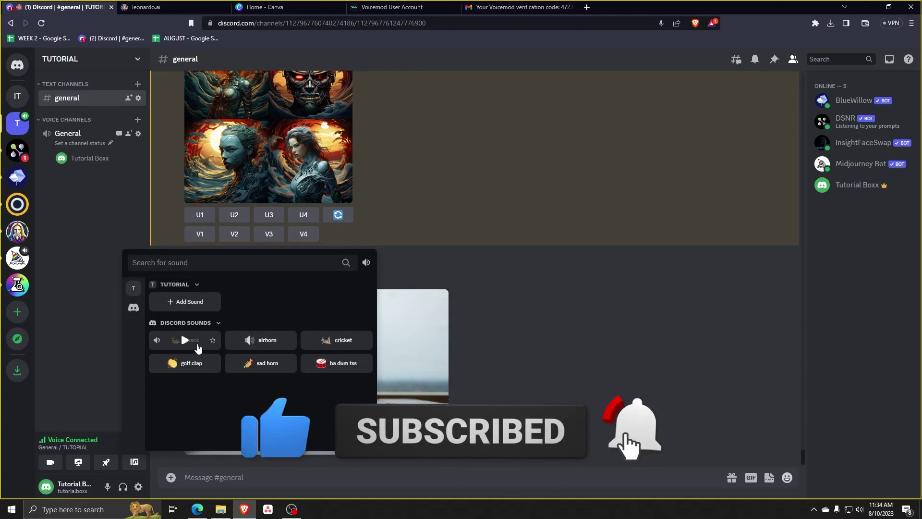
left_click(260, 347)
left_click(349, 347)
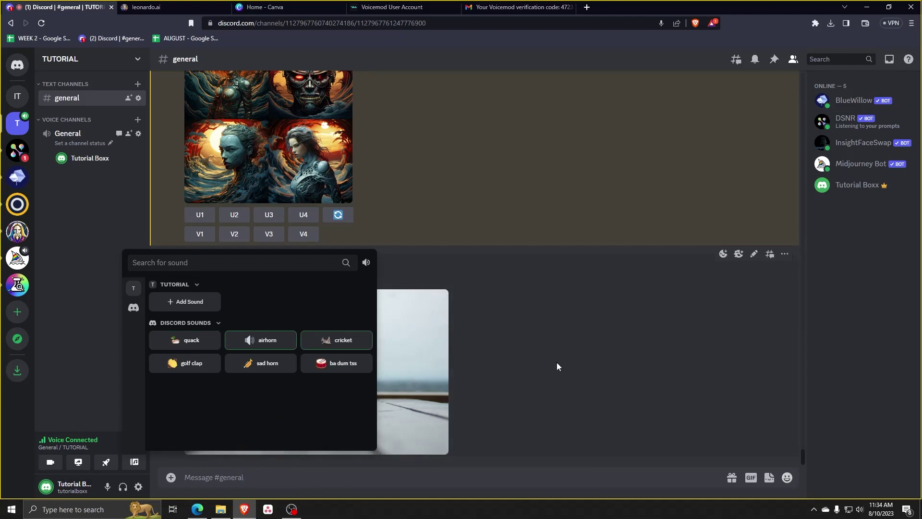
left_click(565, 391)
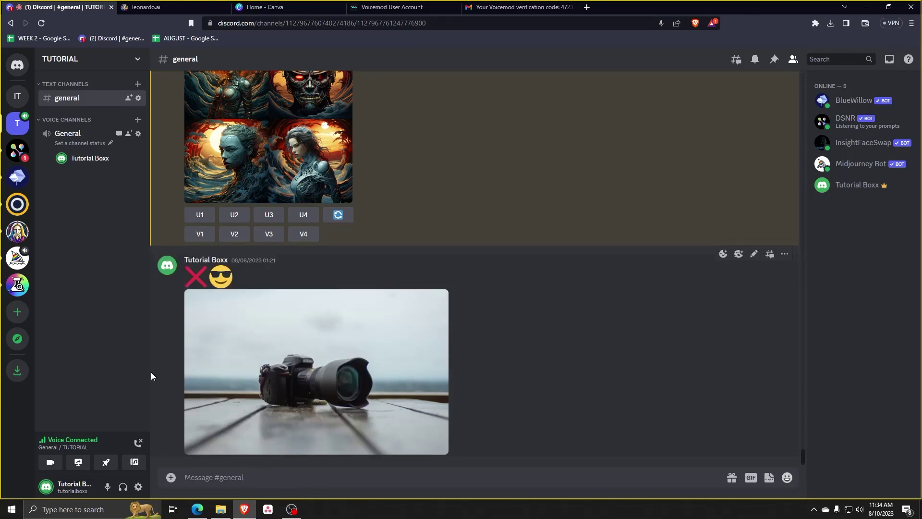
- Play quack, airhorn and cricket once more, then close the soundboard
left_click(135, 466)
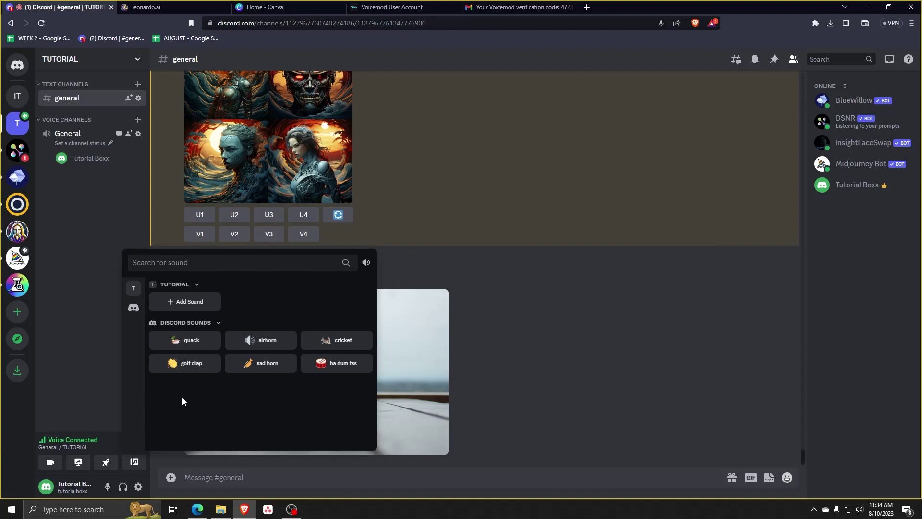
left_click(187, 342)
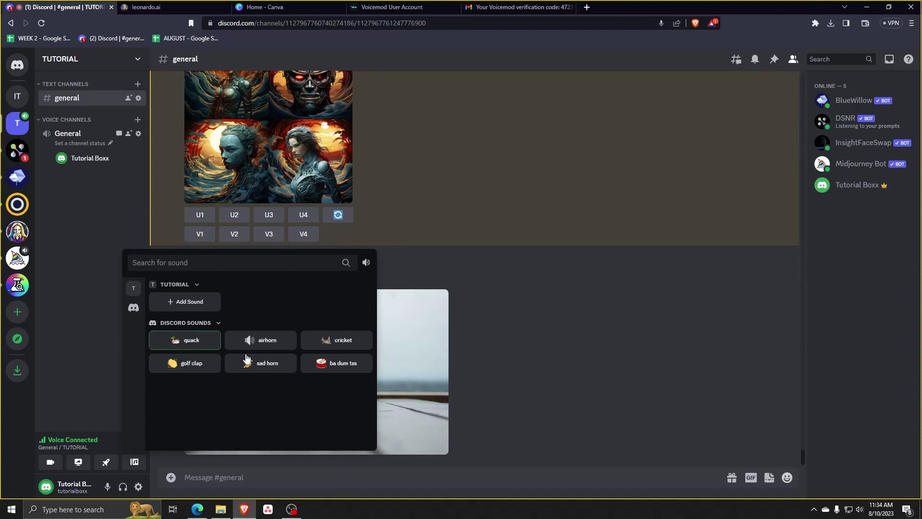
left_click(259, 342)
left_click(336, 340)
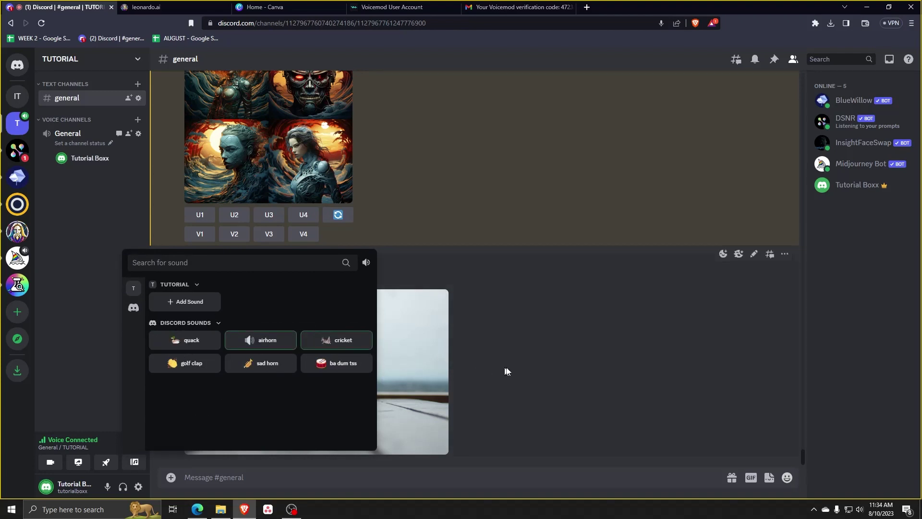
left_click(564, 387)
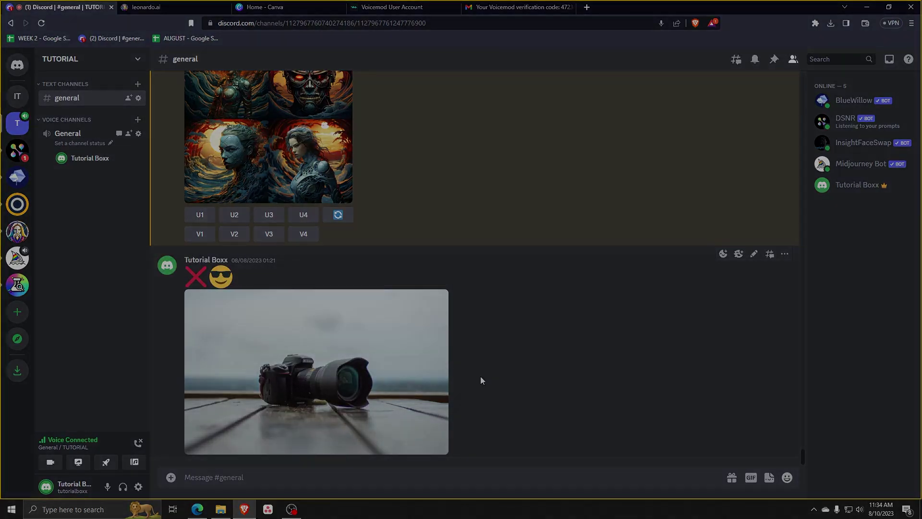